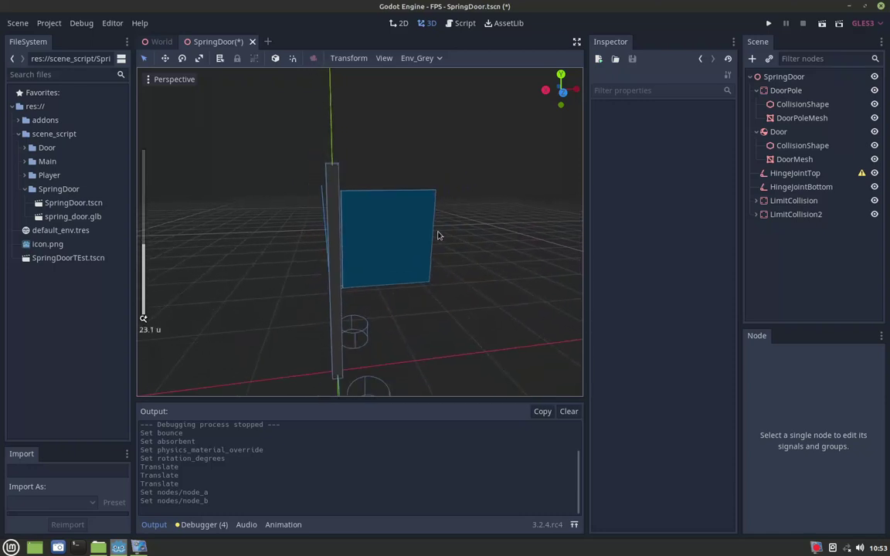
# Orbit the view and inspect DoorPole, its CollisionShape and DoorPoleMesh
pyautogui.moveTo(438, 214)
pyautogui.mouseDown(button='middle')
pyautogui.moveTo(454, 194)
pyautogui.moveTo(449, 206)
pyautogui.moveTo(415, 206)
pyautogui.moveTo(422, 205)
pyautogui.mouseUp(button='middle')
pyautogui.scroll(-1, 451, 201)
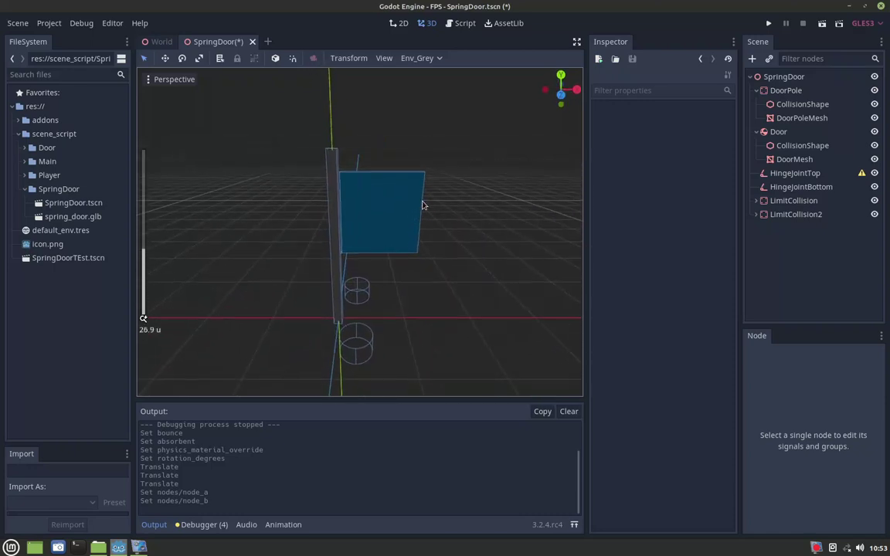
pyautogui.click(776, 77)
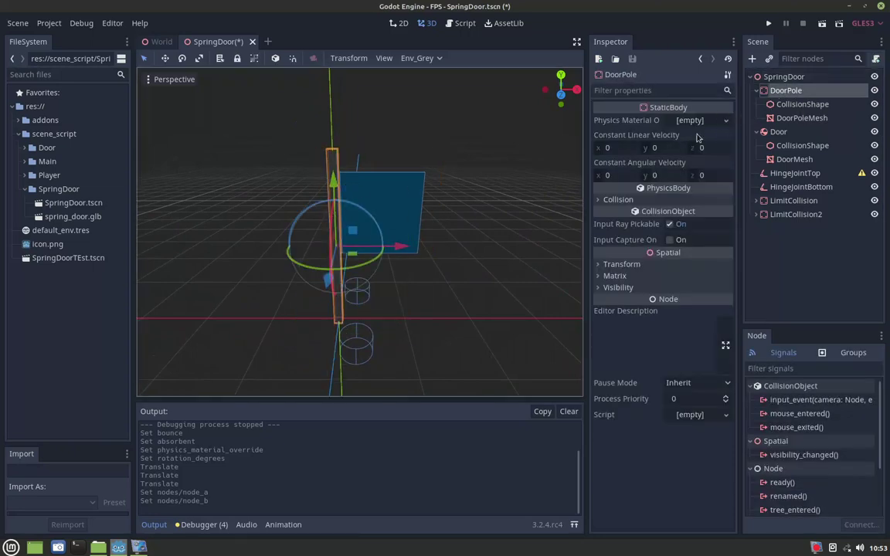
pyautogui.click(795, 105)
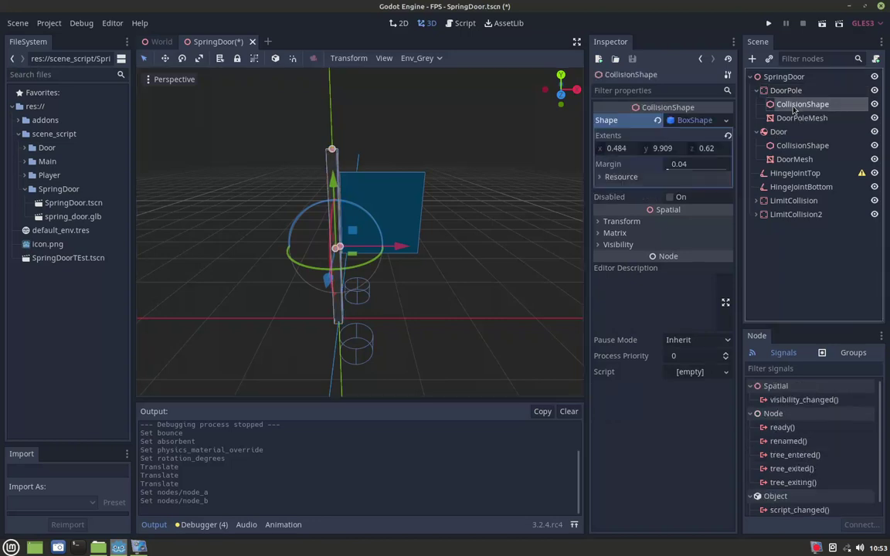
pyautogui.click(795, 117)
# Inspect the Door rigid body, DoorMesh and the door's CollisionShape
pyautogui.click(780, 132)
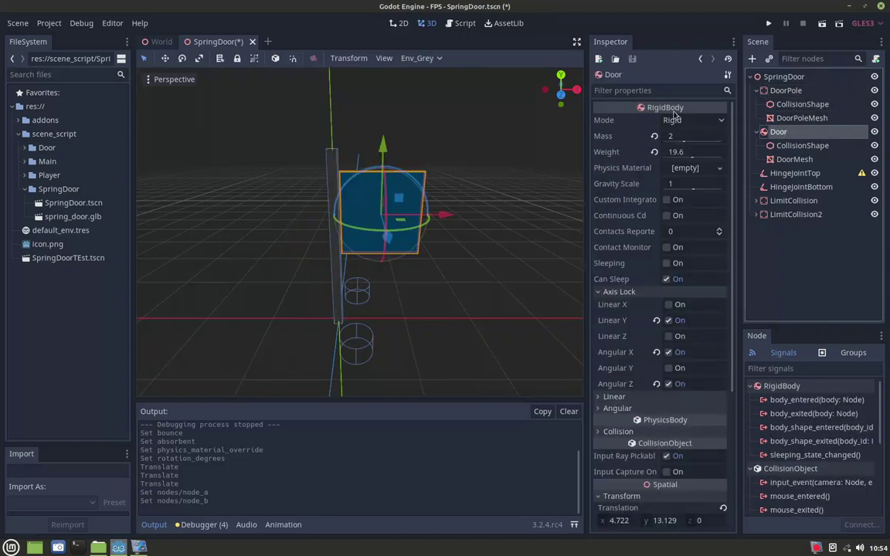
pyautogui.click(793, 159)
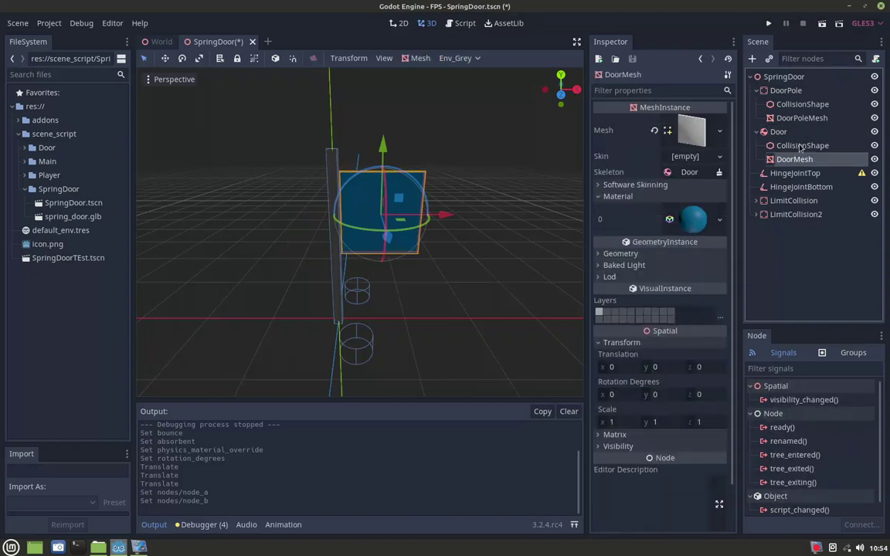
pyautogui.click(800, 146)
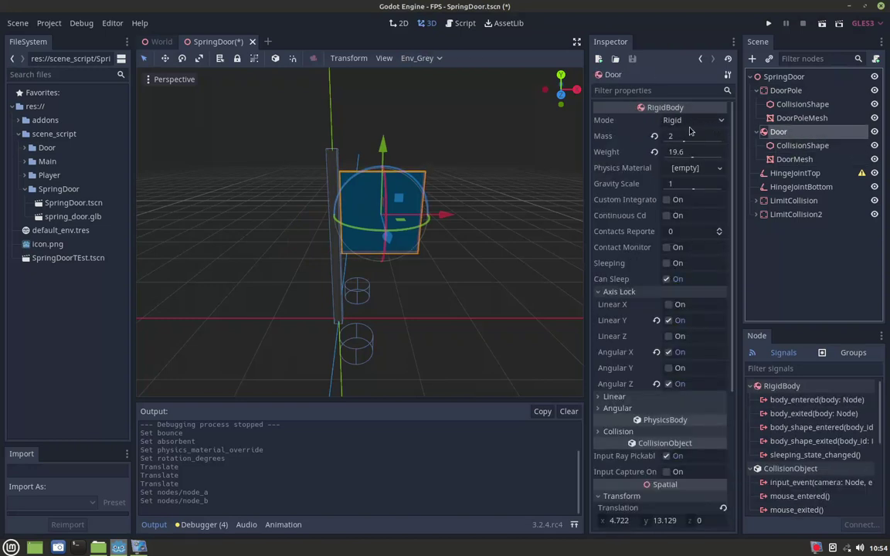
pyautogui.moveTo(691, 136)
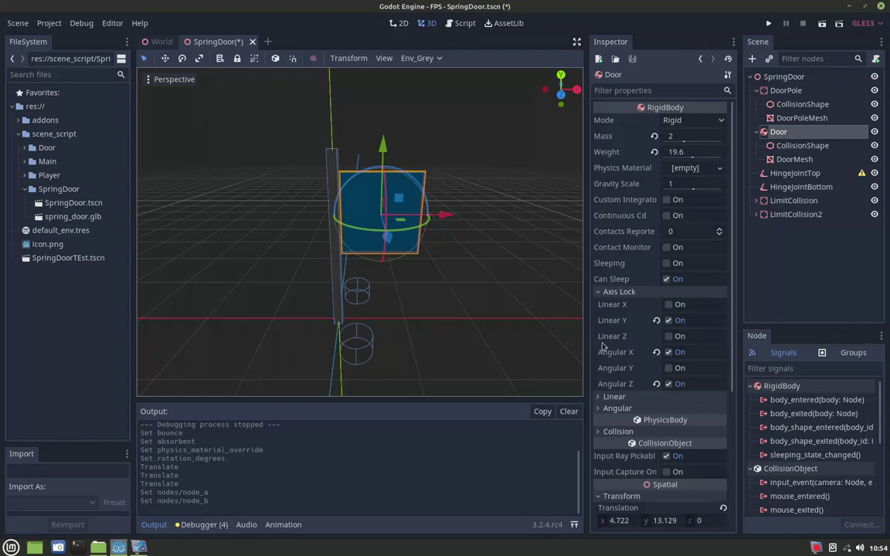
# Select HingeJointTop and zoom in close on the top hinge
pyautogui.click(796, 173)
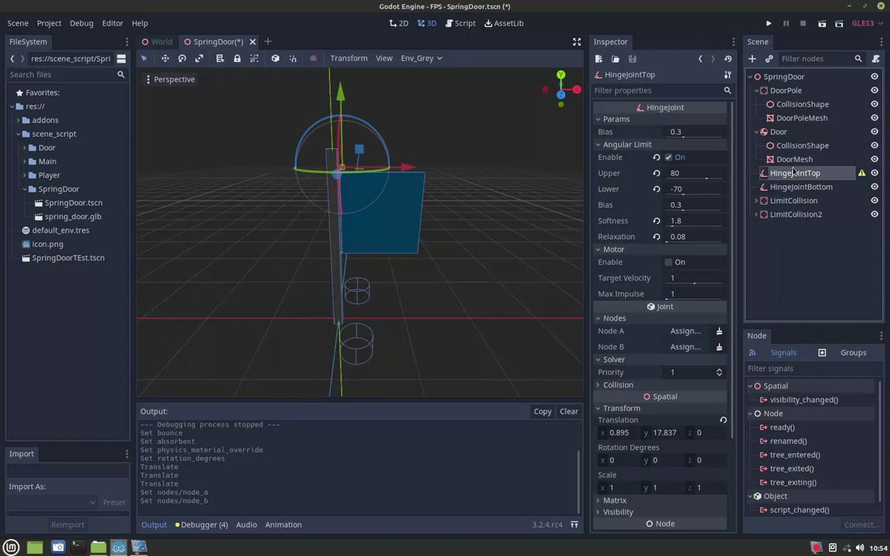
pyautogui.scroll(2, 392, 161)
pyautogui.scroll(3, 392, 162)
pyautogui.scroll(2, 392, 161)
pyautogui.moveTo(385, 147); pyautogui.dragTo(427, 271, button='middle')
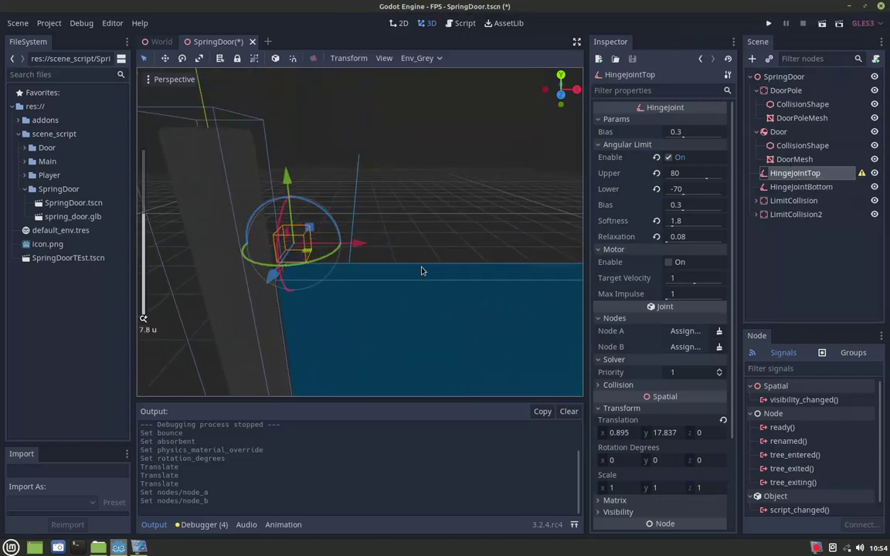
# Look up the HingeJoint node type in the node search, then cancel without adding it
pyautogui.click(753, 61)
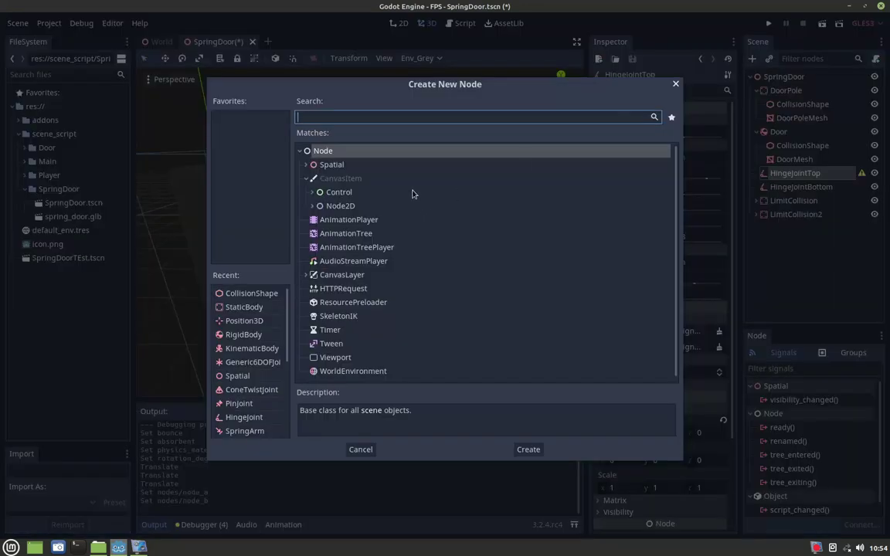
pyautogui.write('JOINY')
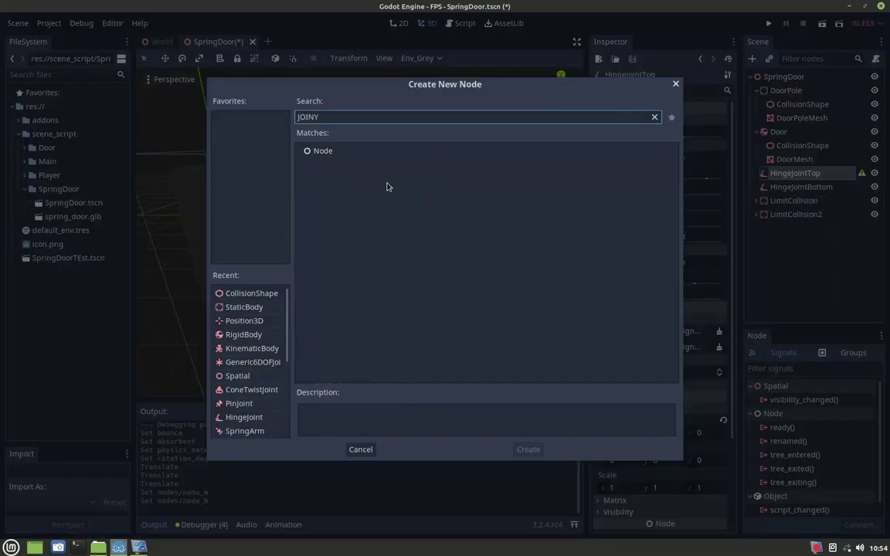
pyautogui.press('BackSpace')
pyautogui.click(347, 221)
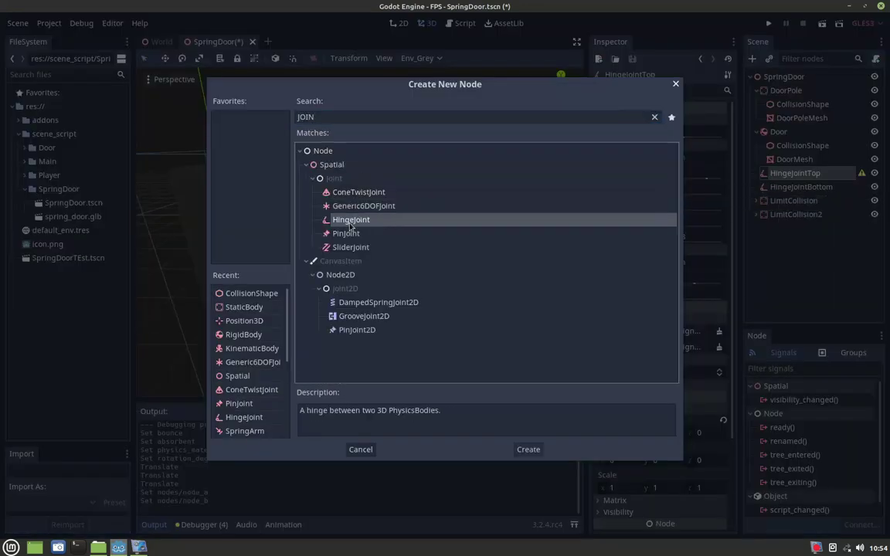
pyautogui.click(377, 448)
pyautogui.scroll(2, 463, 193)
pyautogui.scroll(2, 463, 193)
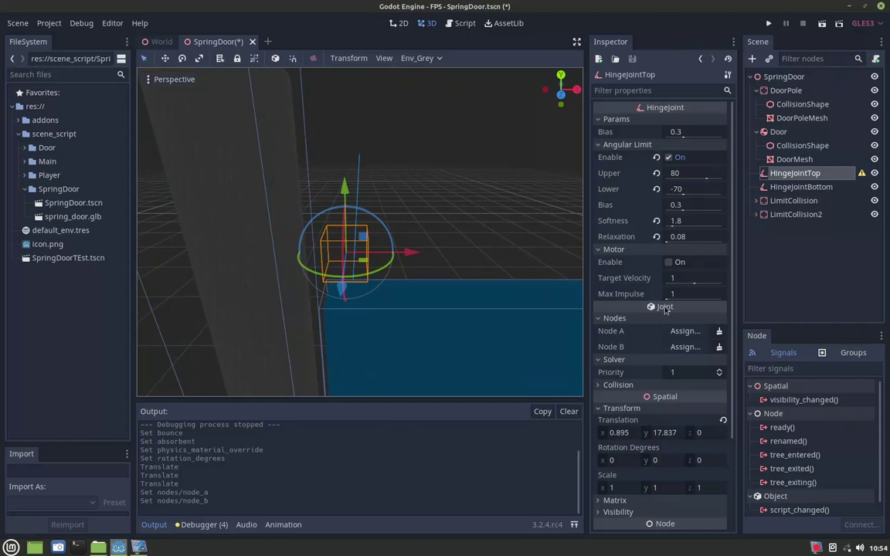
# Assign DoorPole as the top hinge joint's Node A
pyautogui.click(717, 332)
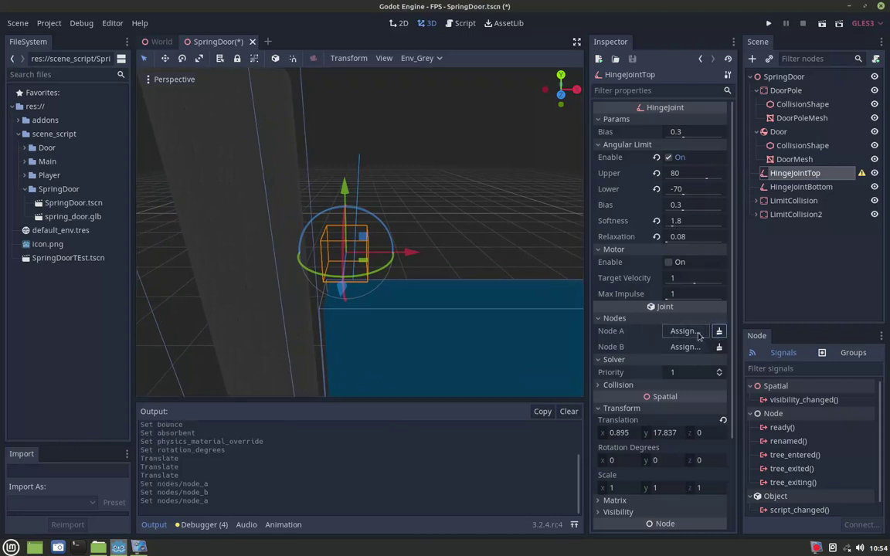
pyautogui.click(683, 332)
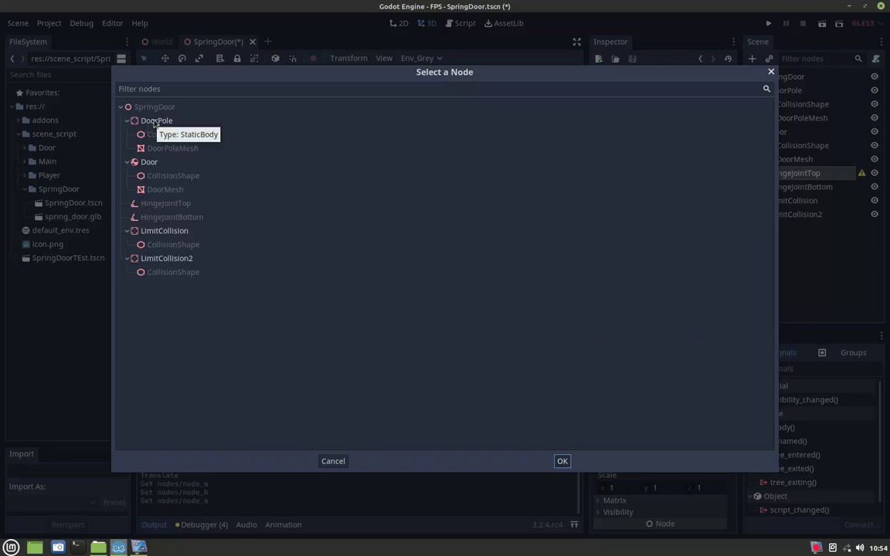
pyautogui.click(155, 121)
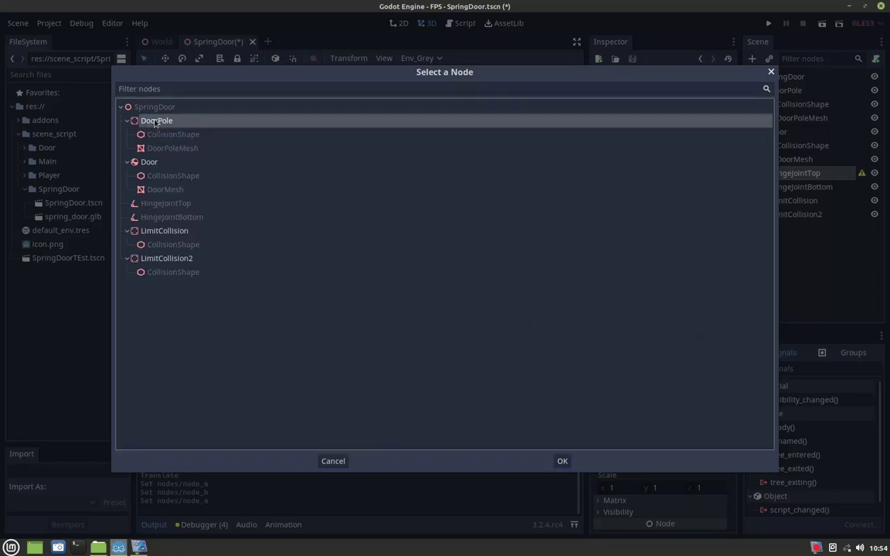
pyautogui.click(562, 461)
# Assign Door as Node B and orbit in to view the hinge's limit arc
pyautogui.click(681, 348)
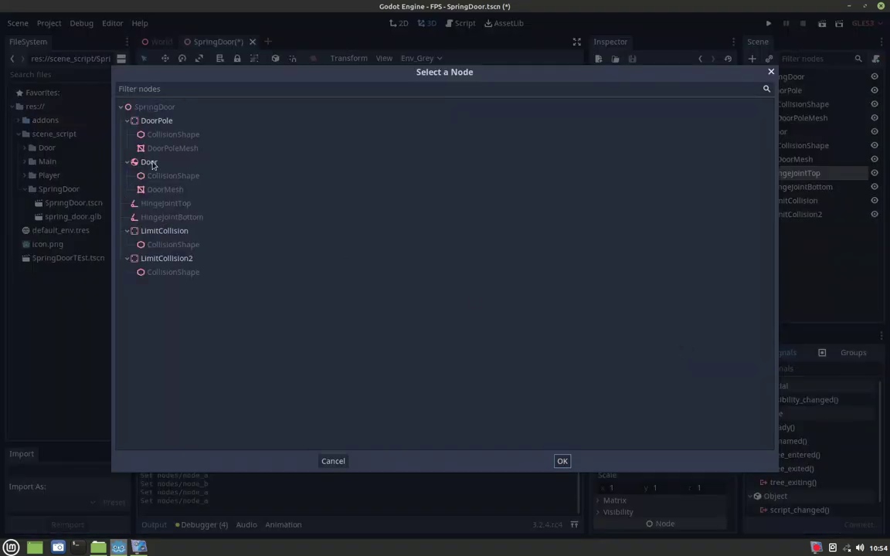
pyautogui.click(149, 162)
pyautogui.click(562, 461)
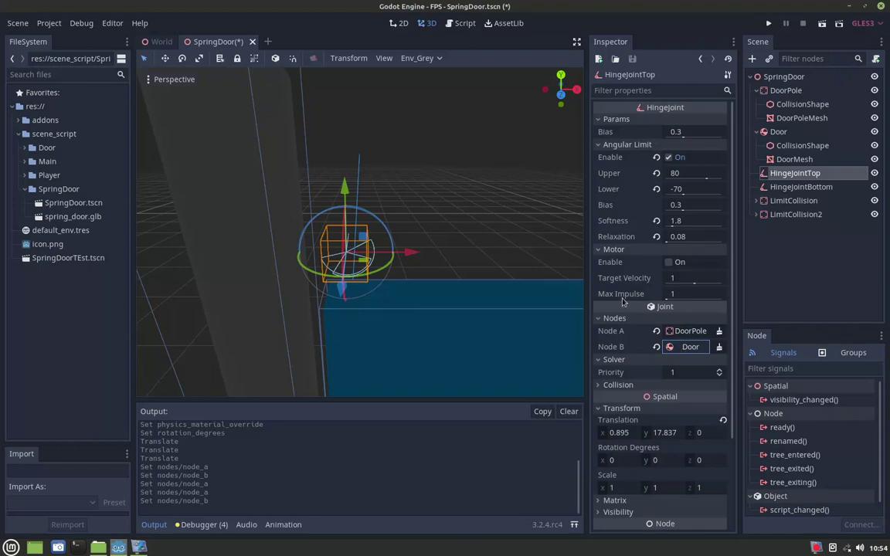
pyautogui.scroll(1, 335, 199)
pyautogui.scroll(3, 368, 222)
pyautogui.moveTo(369, 222); pyautogui.dragTo(398, 214, button='middle')
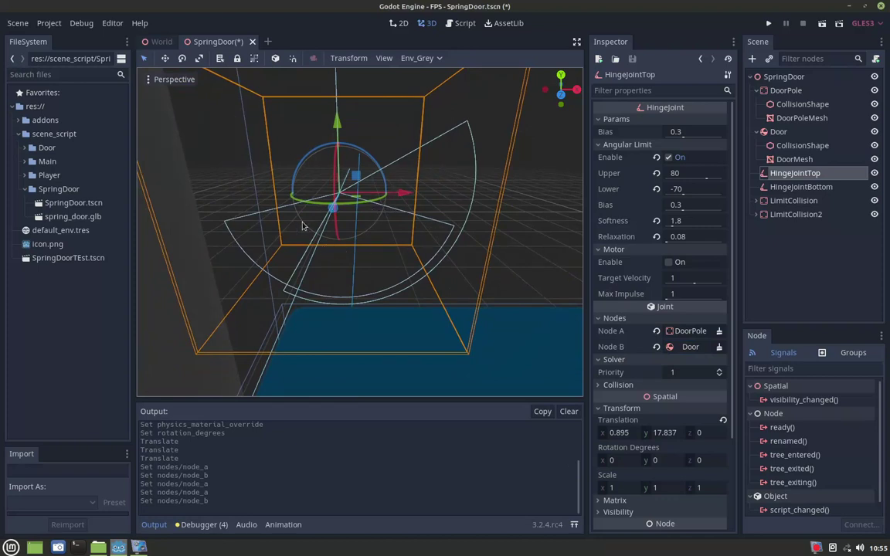
# Set HingeJointTop's X rotation to -90 degrees
pyautogui.scroll(-3, 386, 233)
pyautogui.scroll(-2, 388, 233)
pyautogui.keyDown('shift'); pyautogui.moveTo(388, 233); pyautogui.dragTo(446, 261, button='middle'); pyautogui.keyUp('shift')
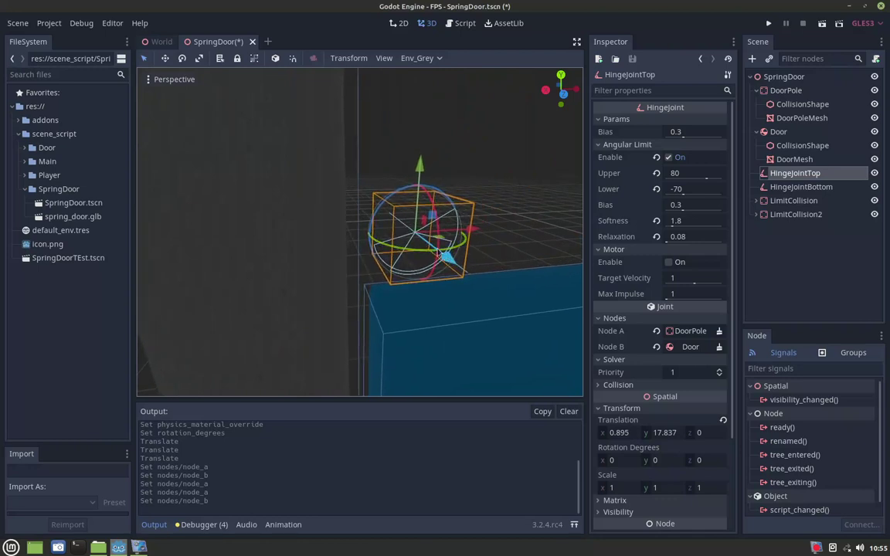
pyautogui.click(622, 463)
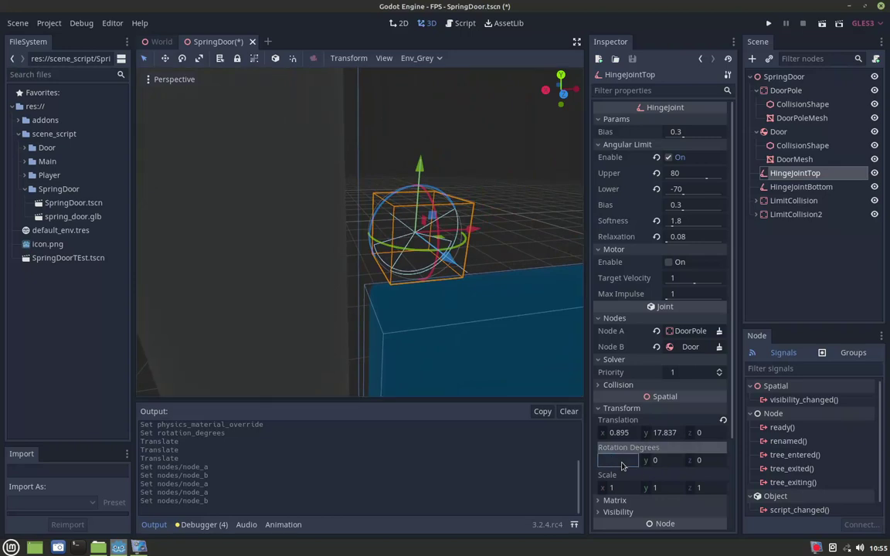
pyautogui.write('-90')
pyautogui.press('Return')
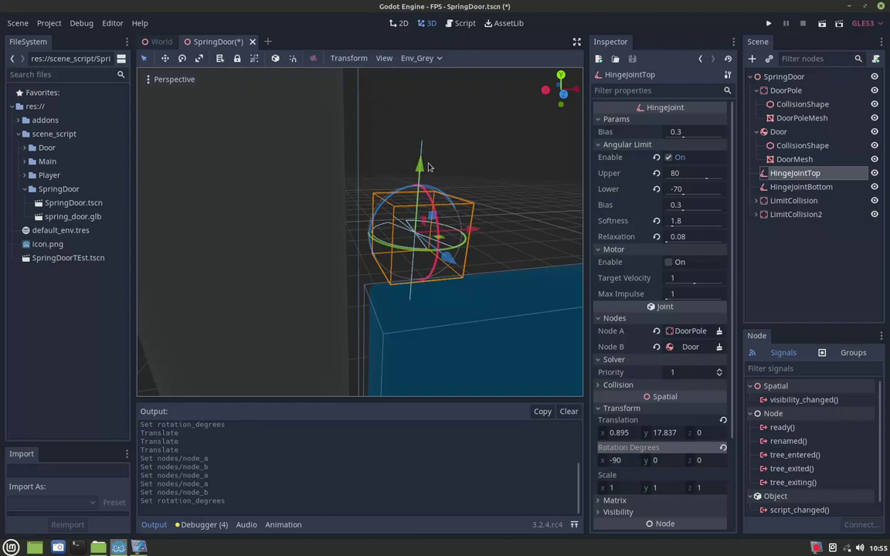
pyautogui.scroll(-2, 430, 160)
pyautogui.moveTo(430, 162)
pyautogui.mouseDown(button='middle')
pyautogui.moveTo(423, 247)
pyautogui.moveTo(395, 337)
pyautogui.mouseUp(button='middle')
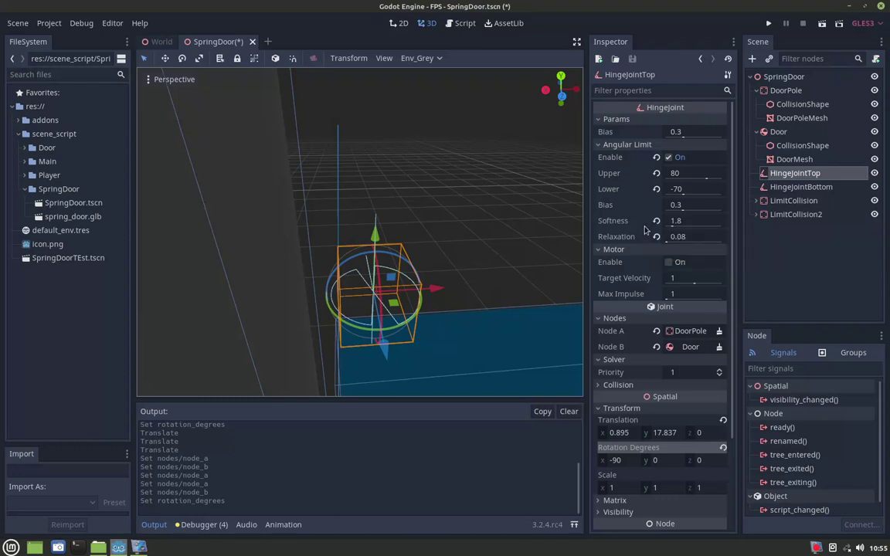
pyautogui.moveTo(616, 236)
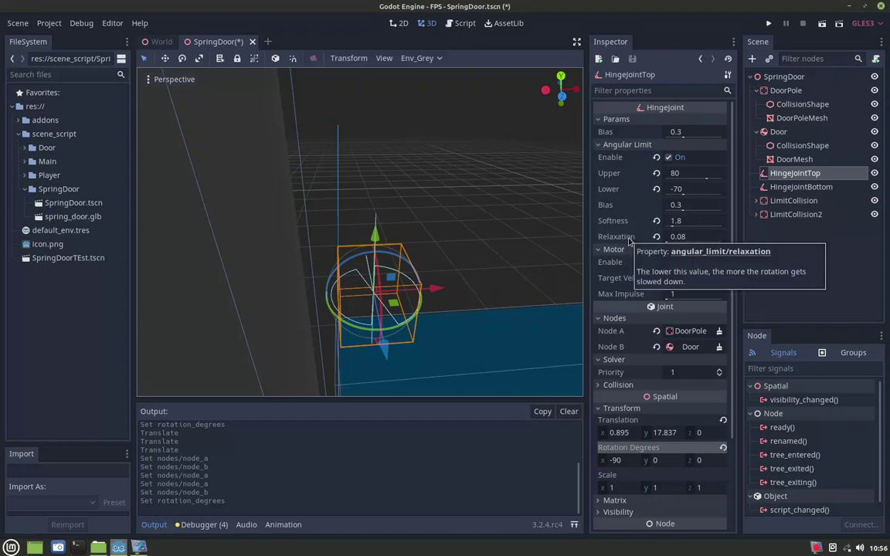
# Move the top hinge joint to x 0.536, y 17.321
pyautogui.scroll(-2, 648, 317)
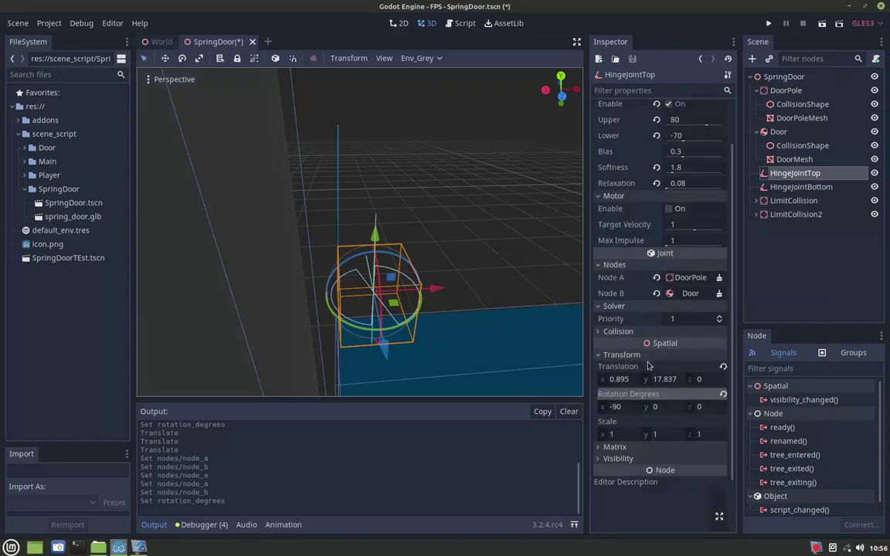
pyautogui.scroll(2, 680, 285)
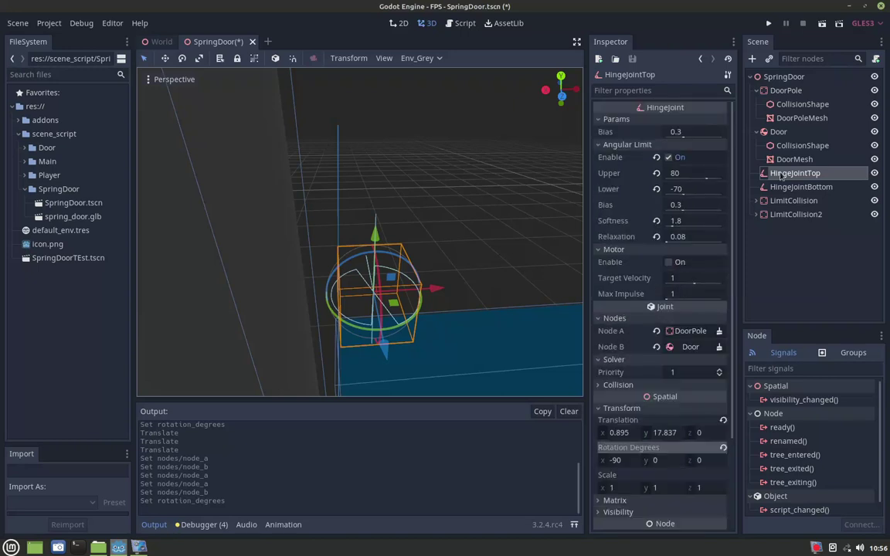
pyautogui.scroll(4, 422, 244)
pyautogui.moveTo(421, 244); pyautogui.dragTo(409, 245)
pyautogui.moveTo(351, 185); pyautogui.dragTo(374, 226)
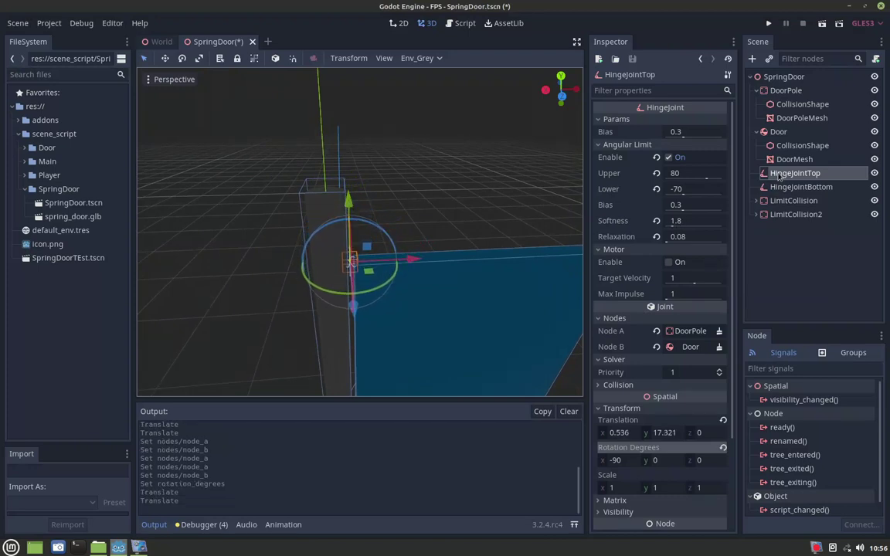
# Move the bottom hinge joint along X to 0.37
pyautogui.click(800, 187)
pyautogui.scroll(3, 451, 302)
pyautogui.scroll(2, 447, 258)
pyautogui.scroll(1, 450, 237)
pyautogui.moveTo(450, 237); pyautogui.dragTo(419, 337, button='middle')
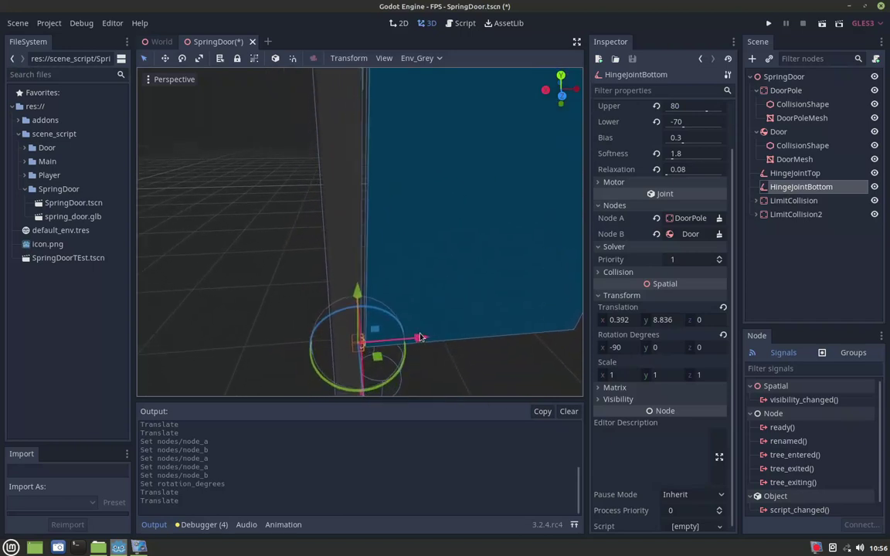
pyautogui.moveTo(419, 338); pyautogui.dragTo(412, 338)
pyautogui.scroll(-2, 421, 290)
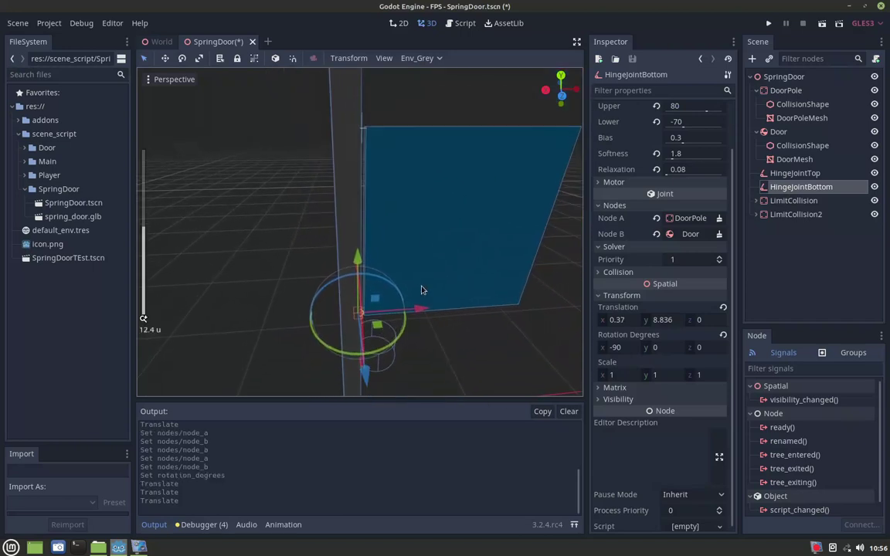
pyautogui.scroll(-1, 373, 155)
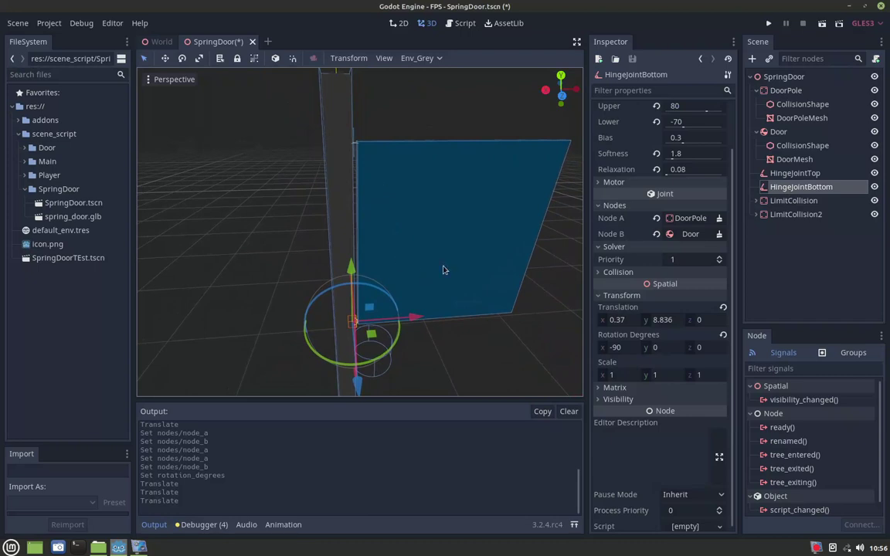
pyautogui.scroll(-2, 445, 266)
# Select the LimitCollision body and orbit to see the whole door
pyautogui.click(766, 200)
pyautogui.scroll(-3, 409, 294)
pyautogui.moveTo(417, 263)
pyautogui.mouseDown(button='middle')
pyautogui.moveTo(444, 268)
pyautogui.moveTo(411, 317)
pyautogui.moveTo(316, 292)
pyautogui.moveTo(394, 216)
pyautogui.moveTo(412, 235)
pyautogui.mouseUp(button='middle')
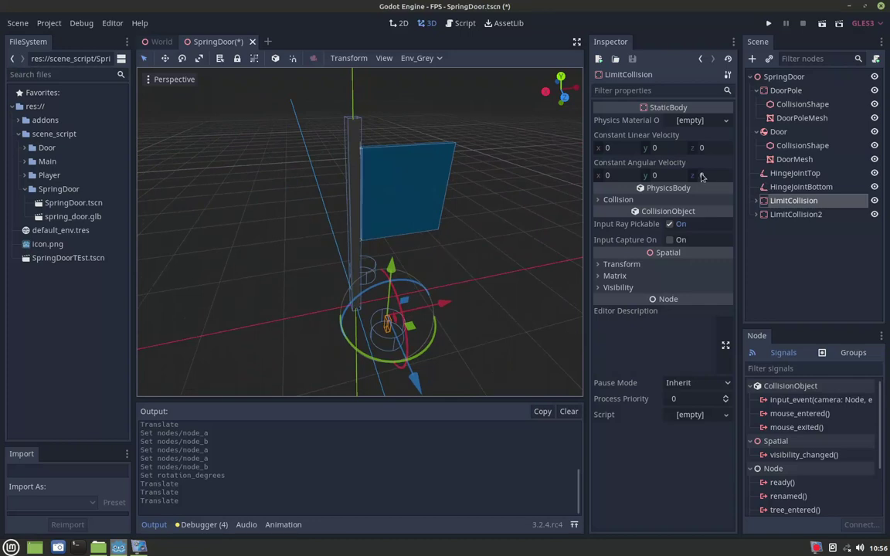
# Nudge the bottom hinge joint to x 0.397
pyautogui.doubleClick(787, 173)
pyautogui.scroll(2, 425, 200)
pyautogui.scroll(2, 426, 227)
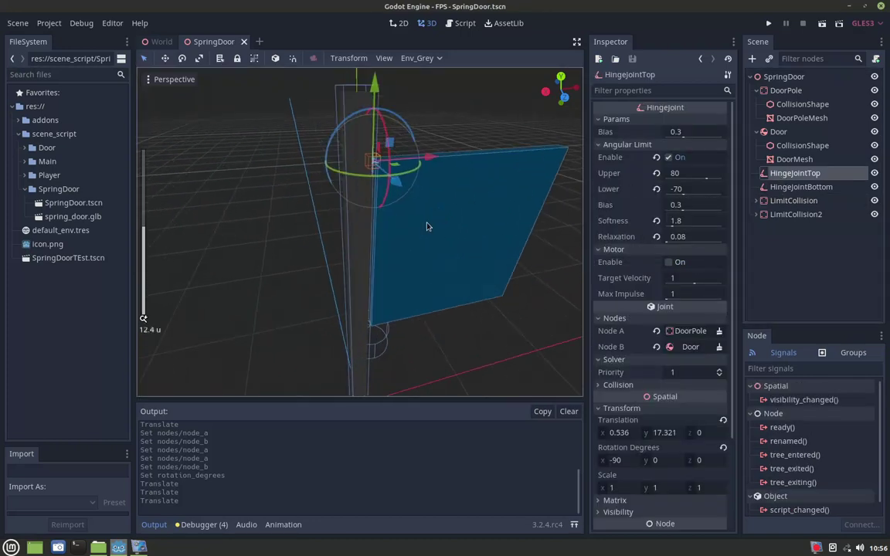
pyautogui.doubleClick(795, 187)
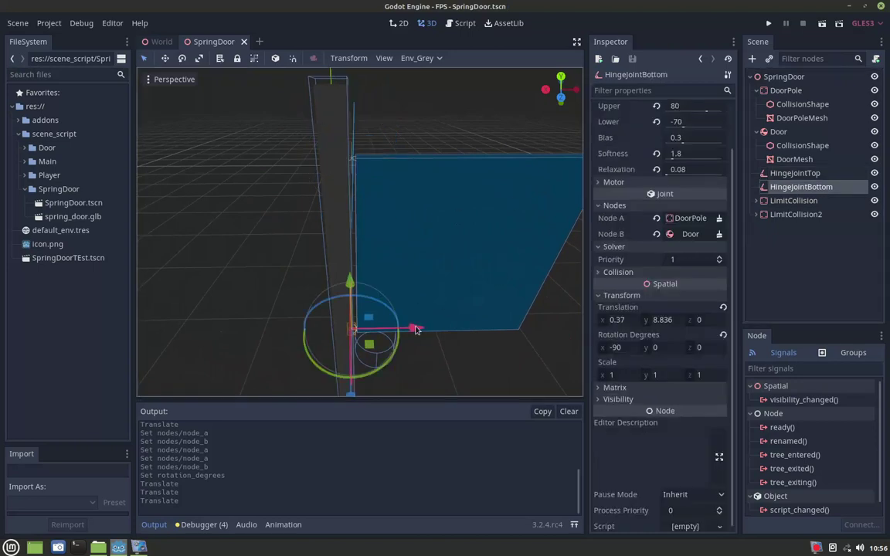
pyautogui.moveTo(415, 329); pyautogui.dragTo(416, 330)
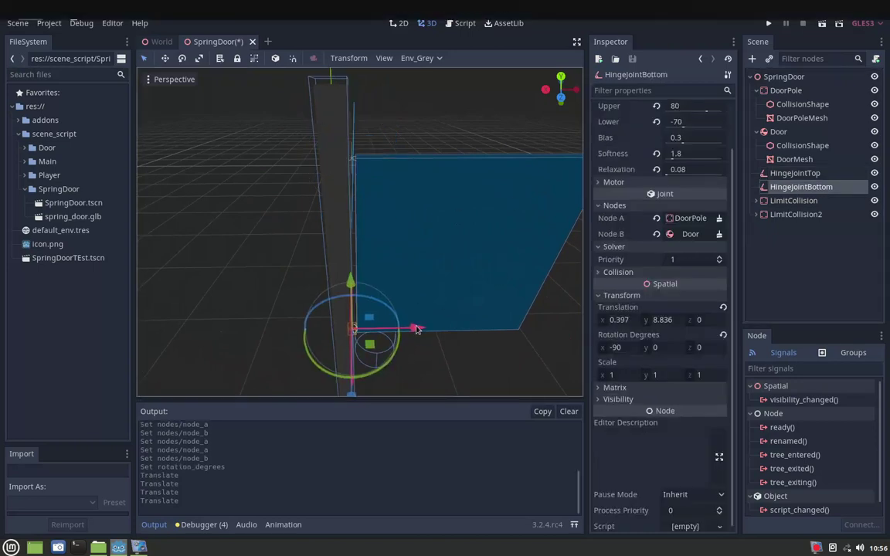
# Zoom out and save the SpringDoor scene
pyautogui.scroll(-2, 335, 158)
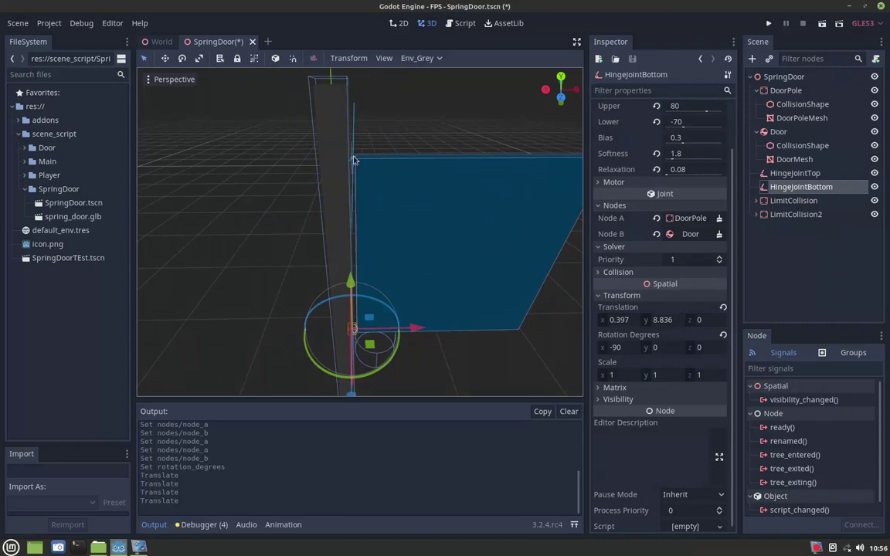
pyautogui.scroll(-2, 363, 205)
pyautogui.hotkey('ctrl', 's')
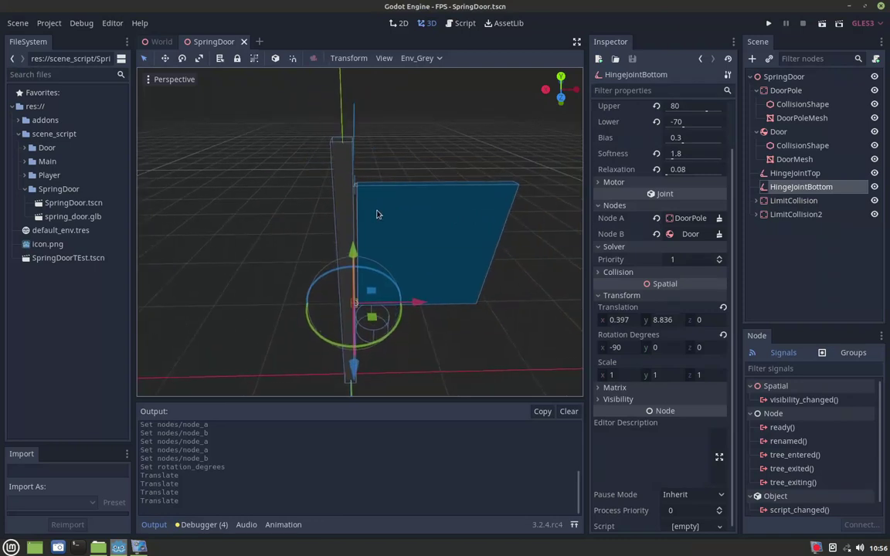
# Run the game with F5 and walk the player into the blue spring doors
pyautogui.press('F5')
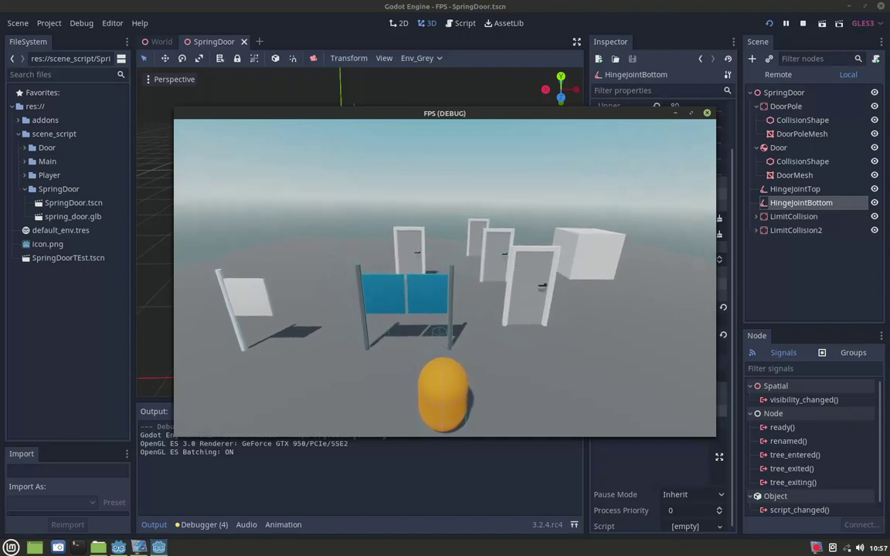
pyautogui.press('w')
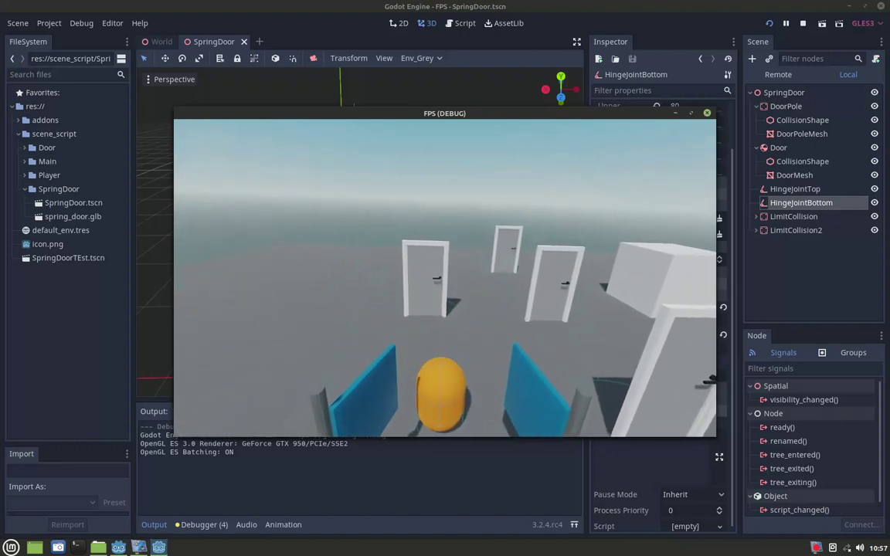
pyautogui.press('w')
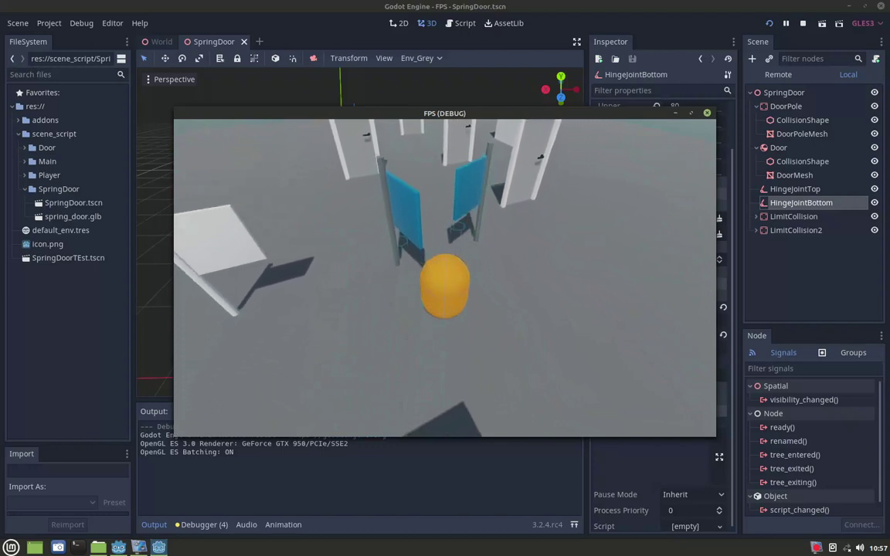
pyautogui.press('w')
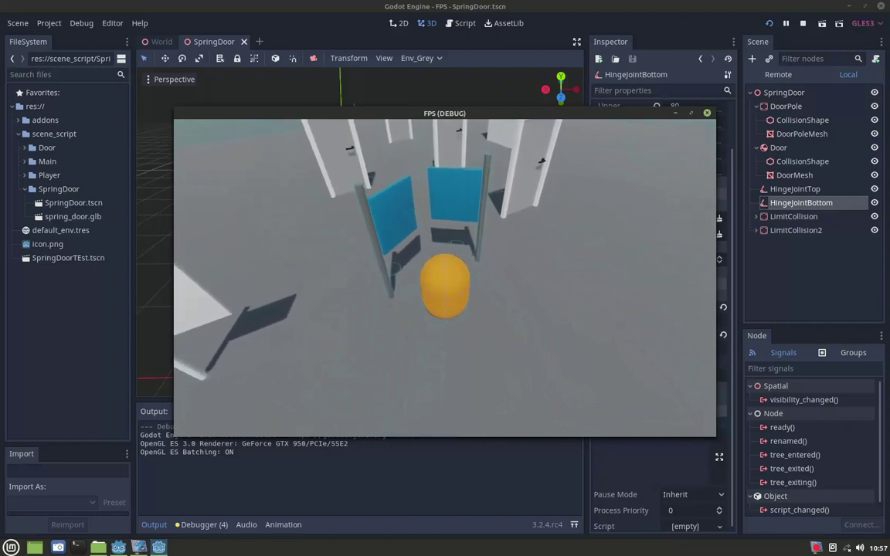
# Keep pushing through the swinging doors, then back away with S
pyautogui.press('w')
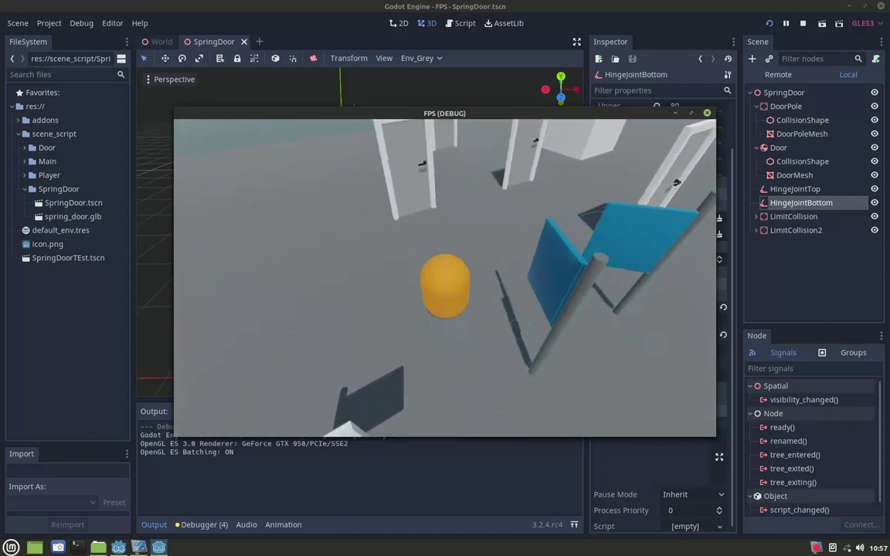
pyautogui.press('w')
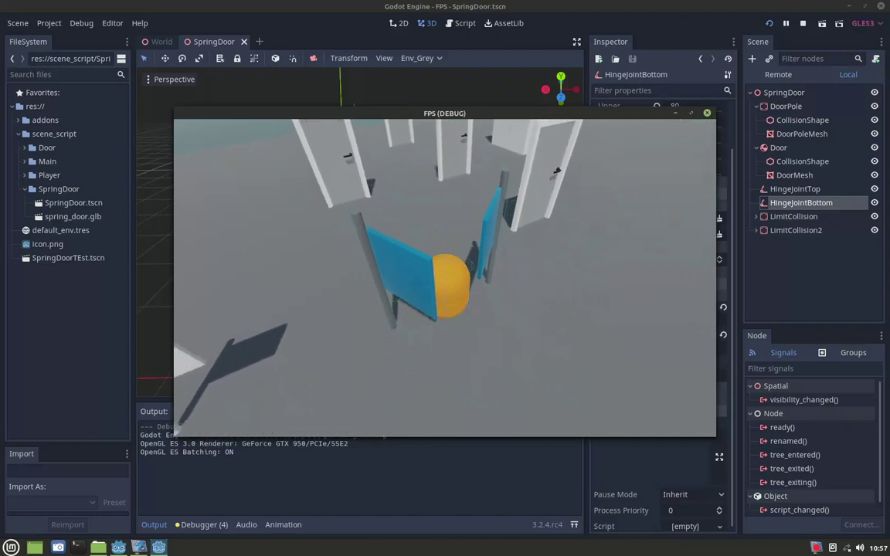
pyautogui.press('w')
pyautogui.press('w')
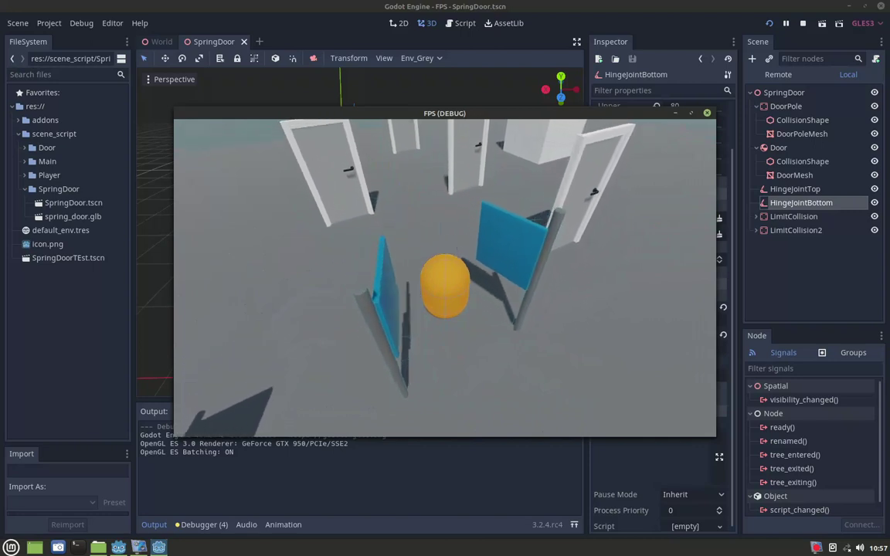
pyautogui.press('w')
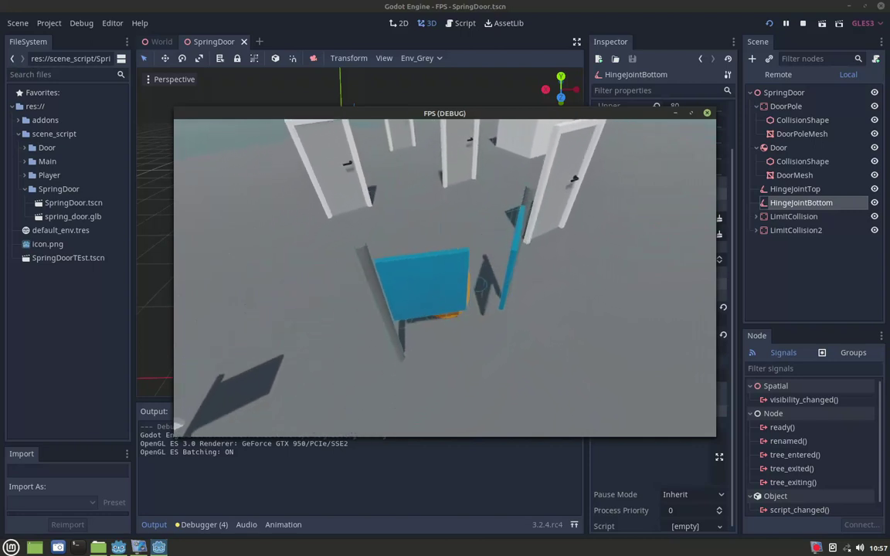
pyautogui.press('s')
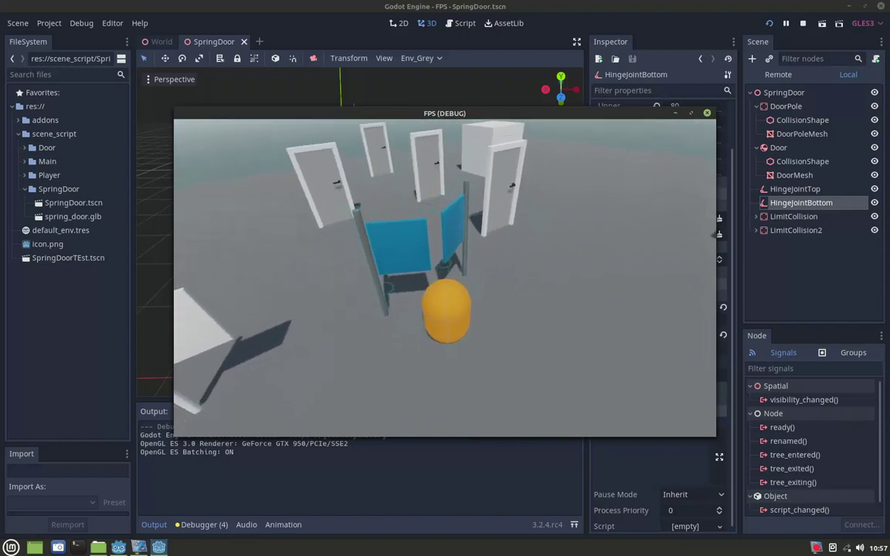
# Walk the player forward with W through the spring doors once more
pyautogui.press('w')
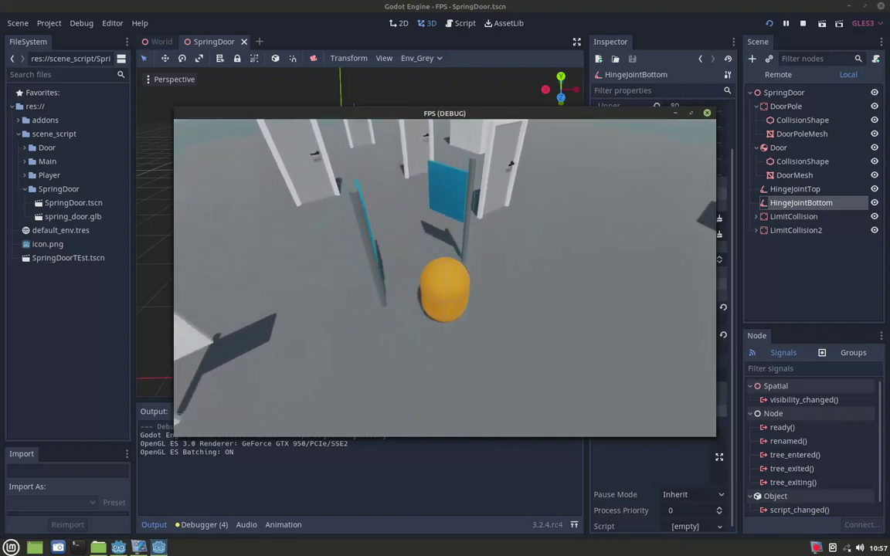